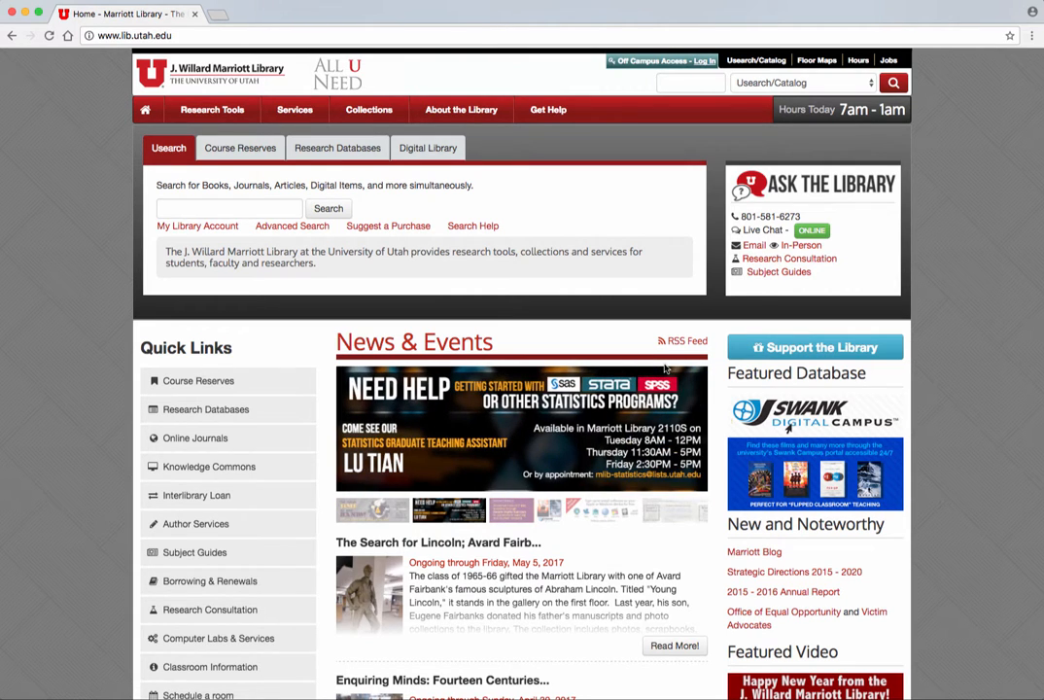
# - Open EndNote Basic from the Marriott Library research databases starting with E
pyautogui.click(338, 147)
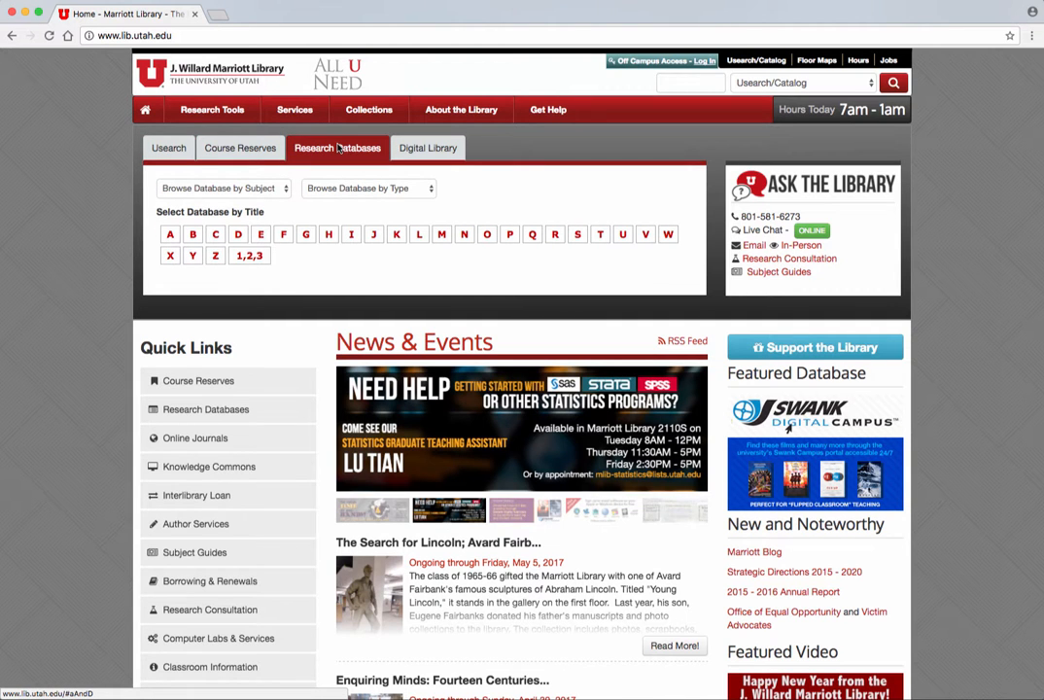
pyautogui.click(260, 236)
pyautogui.scroll(-10, 375, 491)
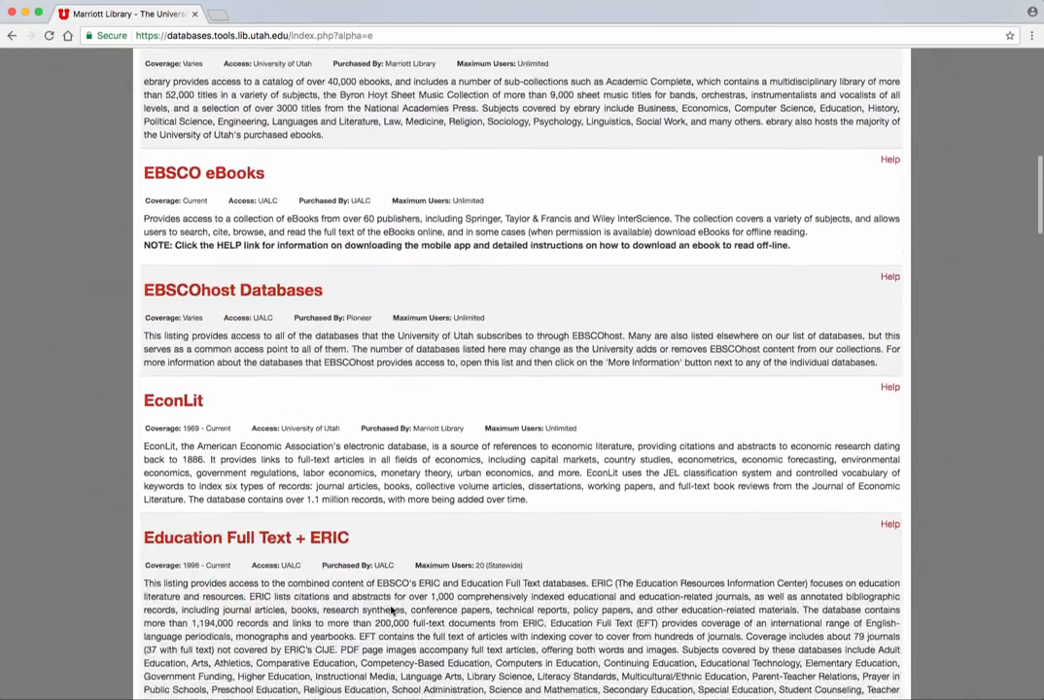
pyautogui.scroll(-15, 392, 610)
pyautogui.scroll(-4, 392, 610)
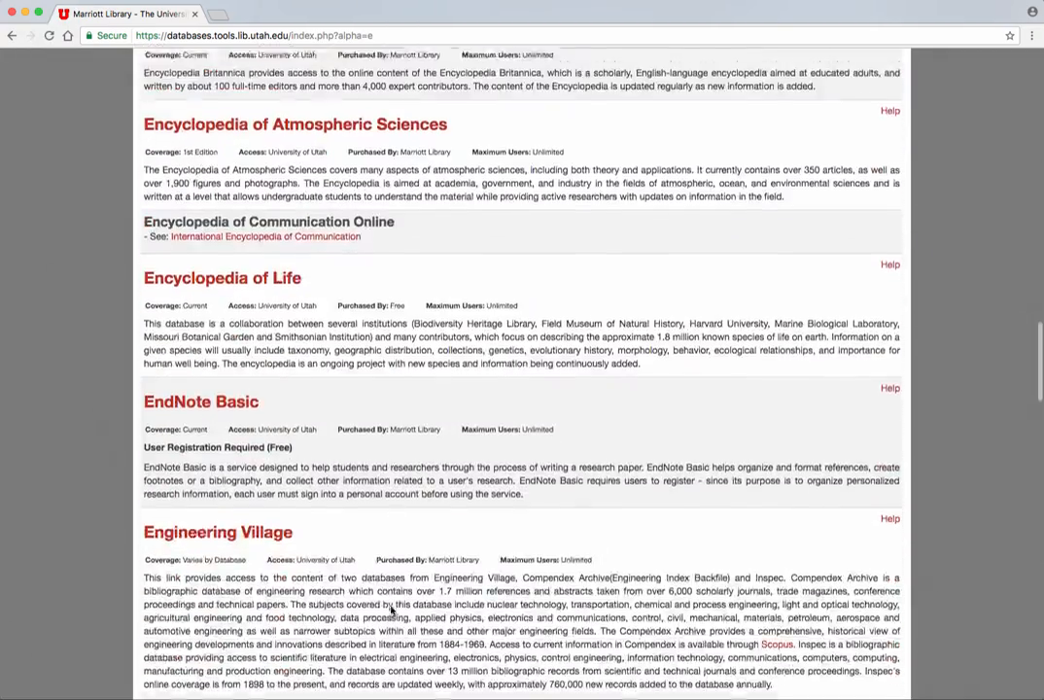
pyautogui.click(221, 379)
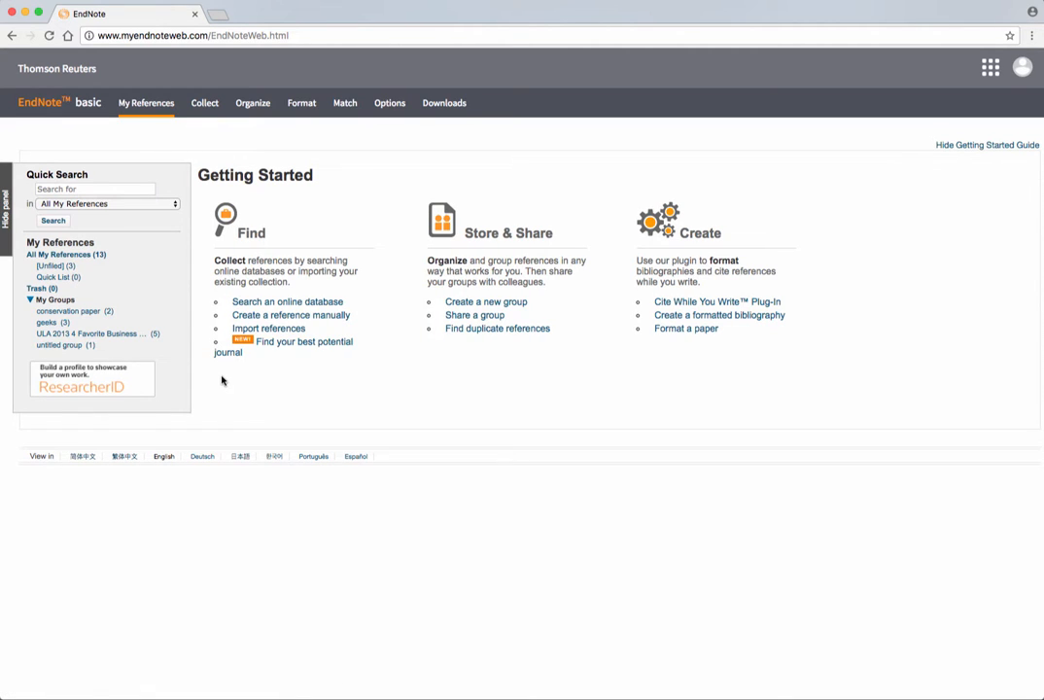
# - Browse the conservation paper and geeks groups, then show All My References (13 references)
pyautogui.click(52, 312)
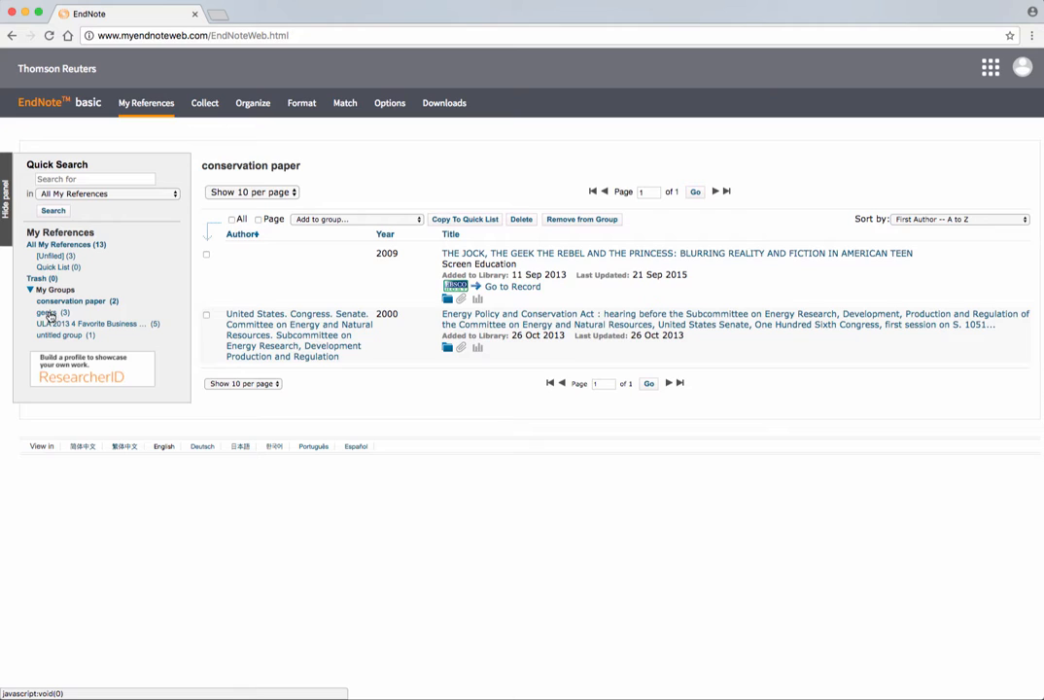
pyautogui.click(47, 312)
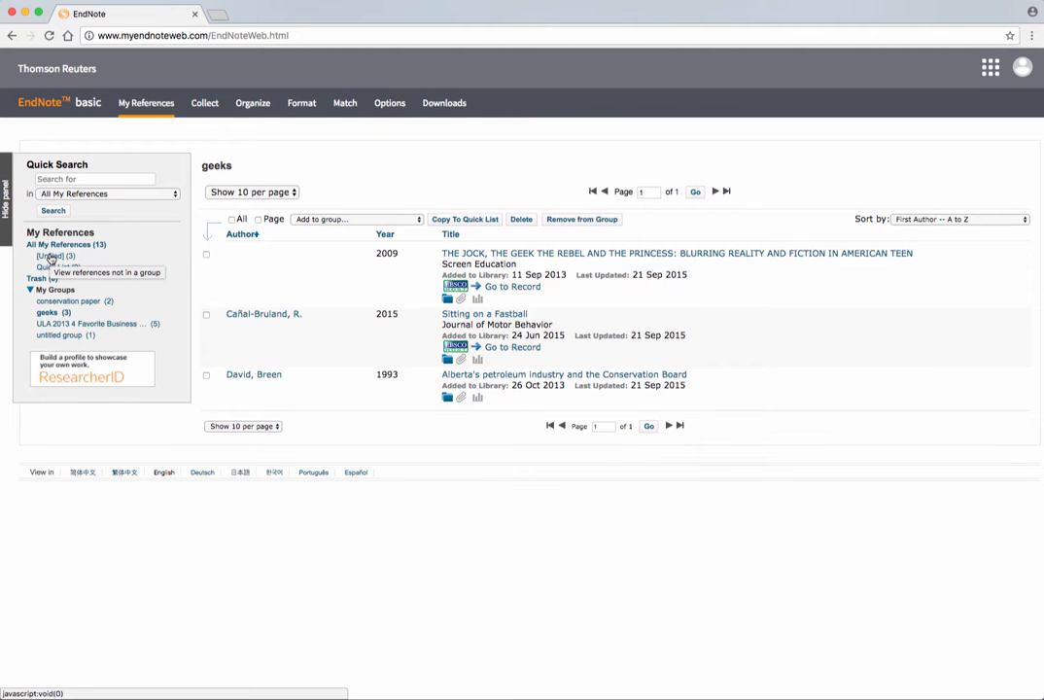
pyautogui.click(48, 244)
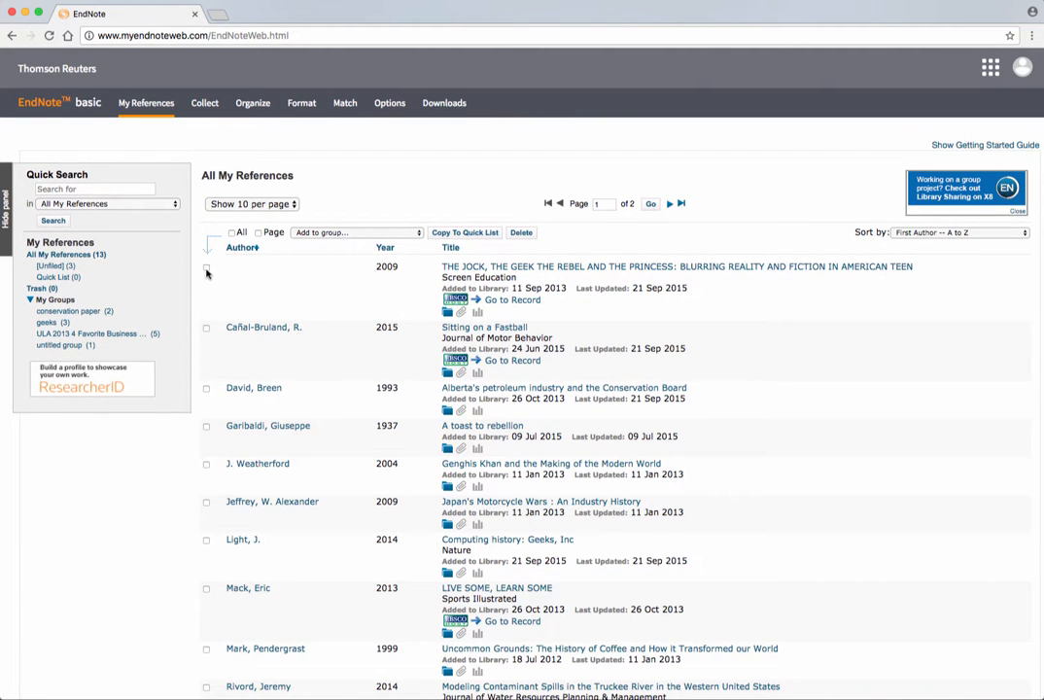
pyautogui.click(54, 255)
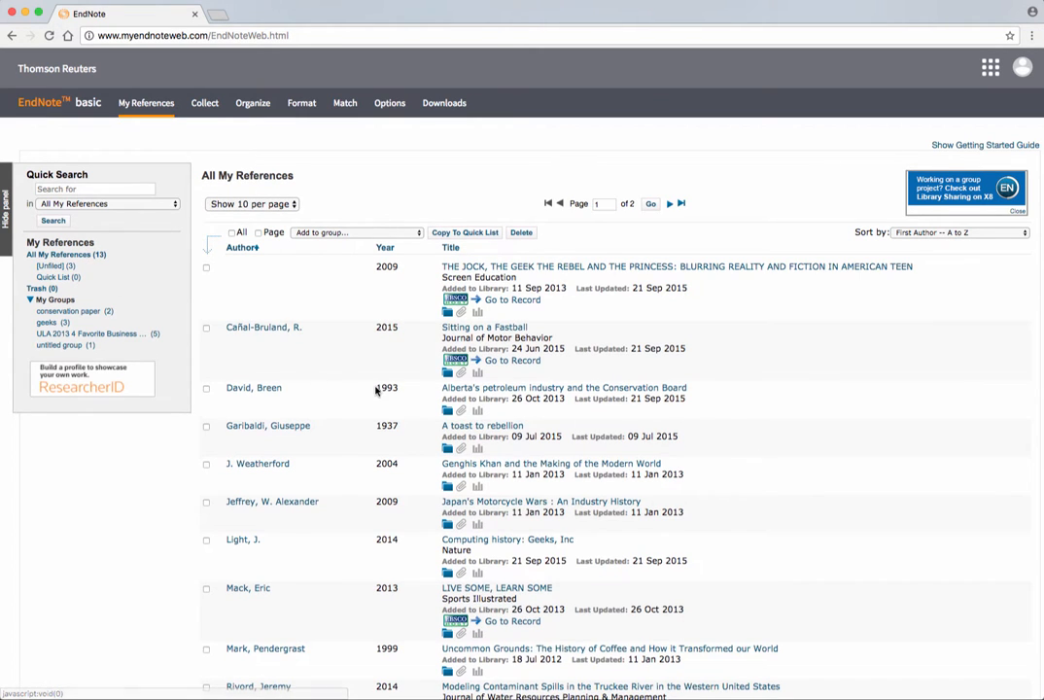
# - Check the five references from Cañal-Bruland, R. through Jeffrey, W. Alexander
pyautogui.scroll(-2, 378, 390)
pyautogui.scroll(2, 376, 389)
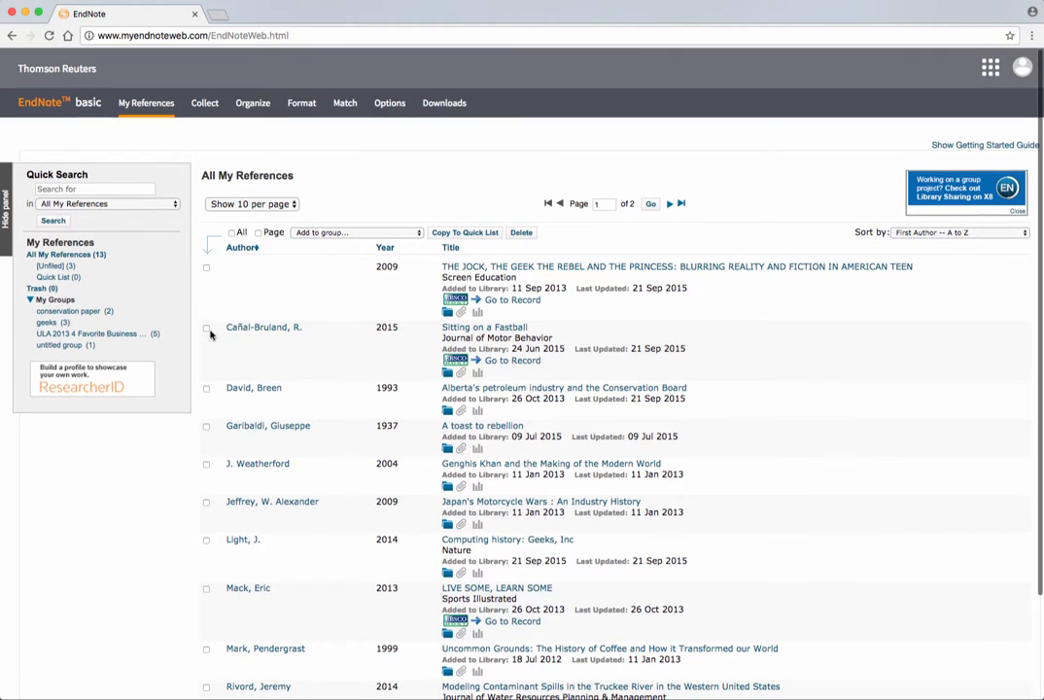
pyautogui.click(206, 328)
pyautogui.click(206, 389)
pyautogui.click(206, 425)
pyautogui.click(206, 465)
pyautogui.click(206, 502)
# - Add the checked references to a new group named 'test folder'
pyautogui.click(371, 233)
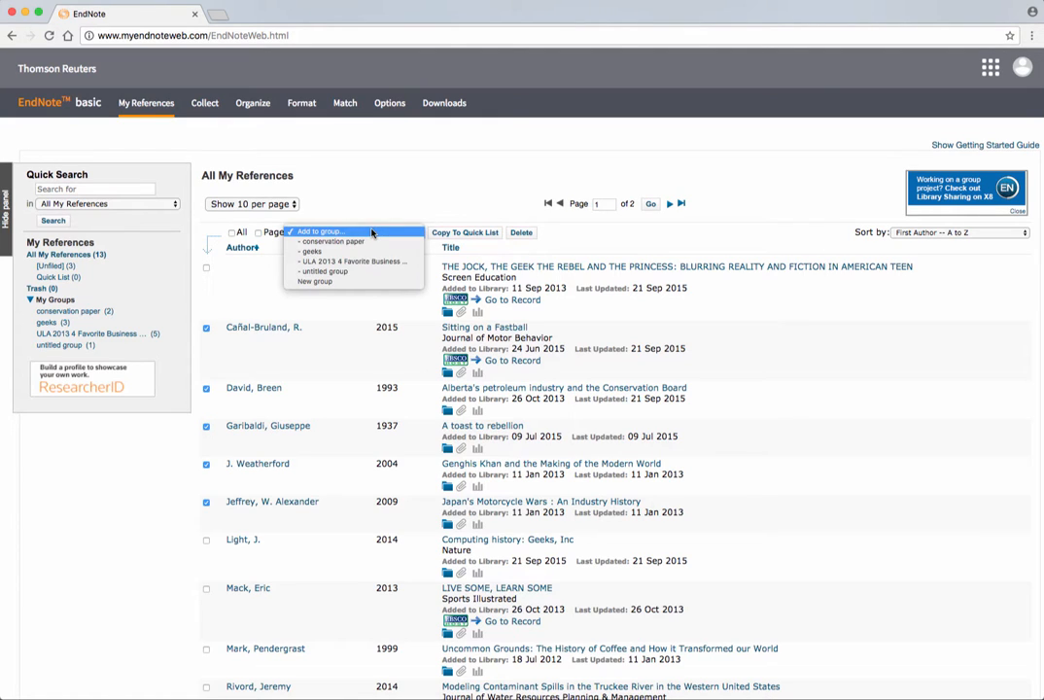
pyautogui.click(315, 281)
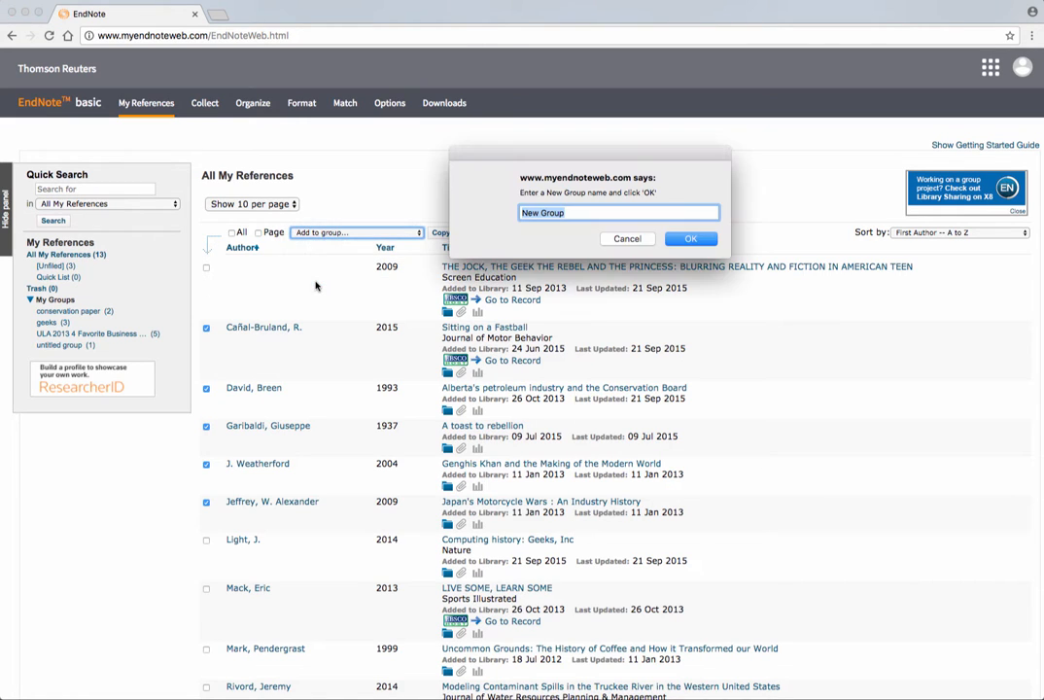
pyautogui.write('test folder')
pyautogui.click(690, 238)
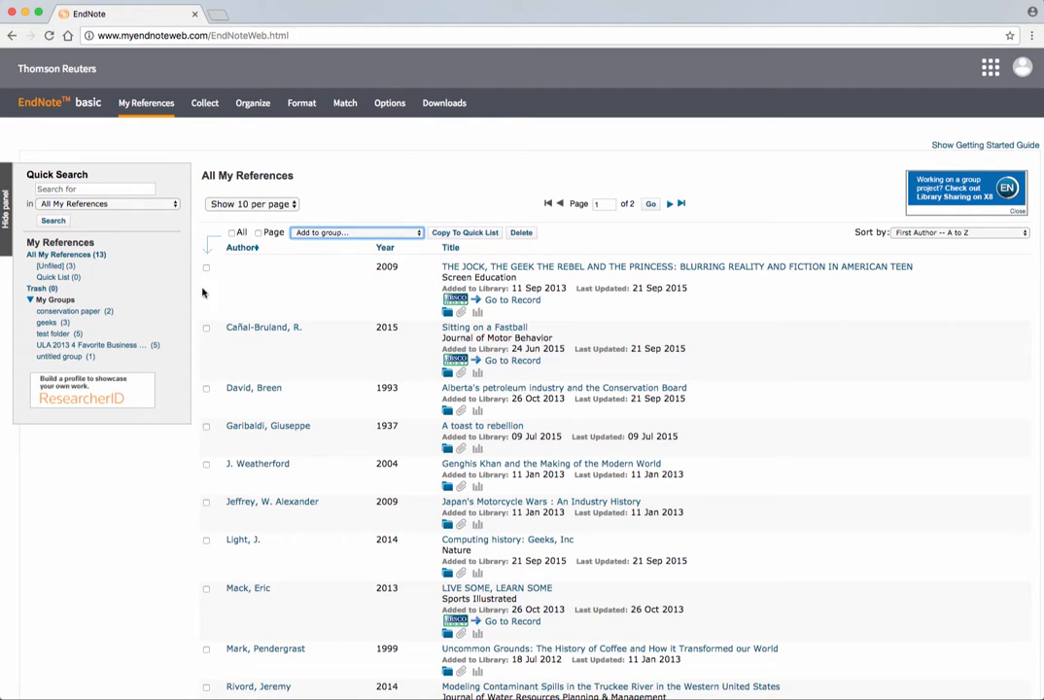
# - Open the test folder group to list its five references
pyautogui.click(53, 343)
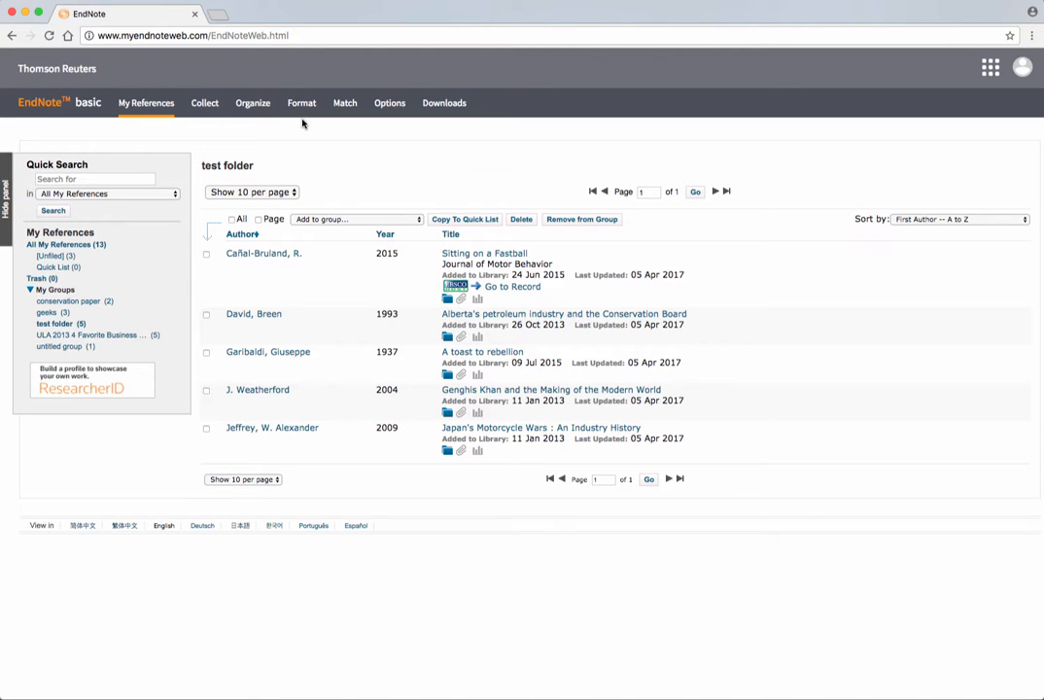
pyautogui.moveTo(302, 111)
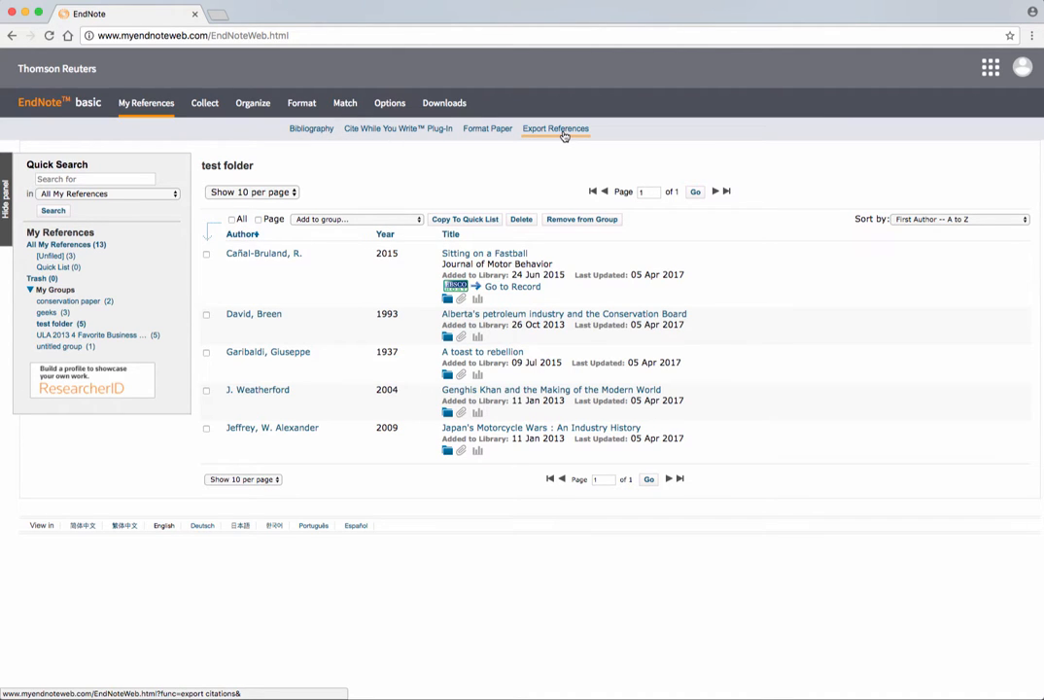
# - Format a bibliography of the test folder group in APA 6th style
pyautogui.click(300, 131)
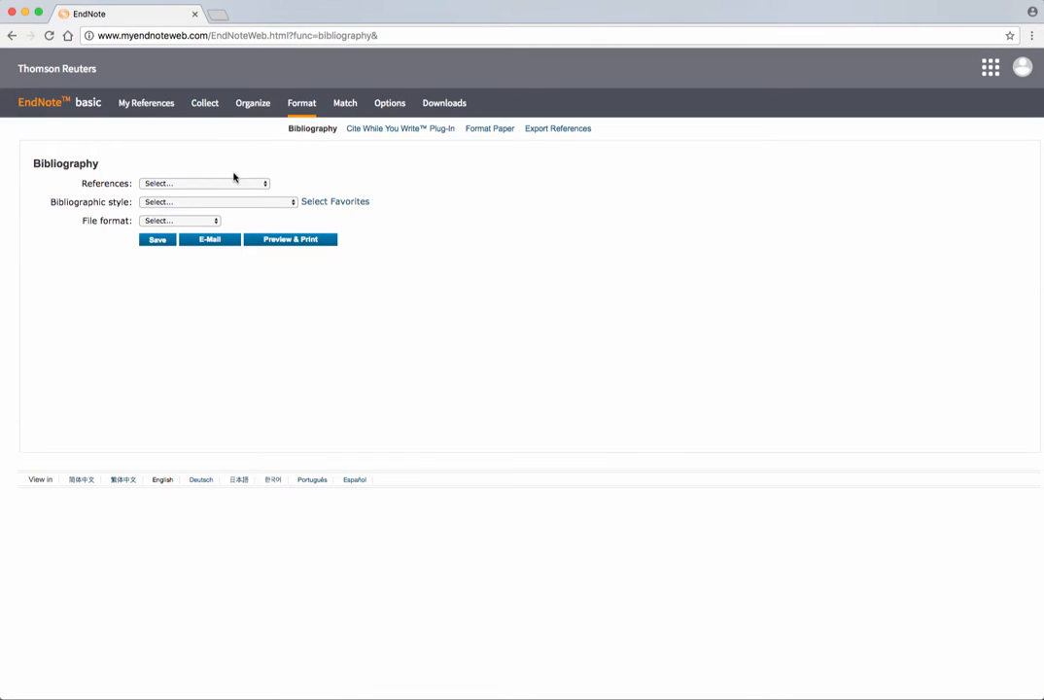
pyautogui.click(228, 185)
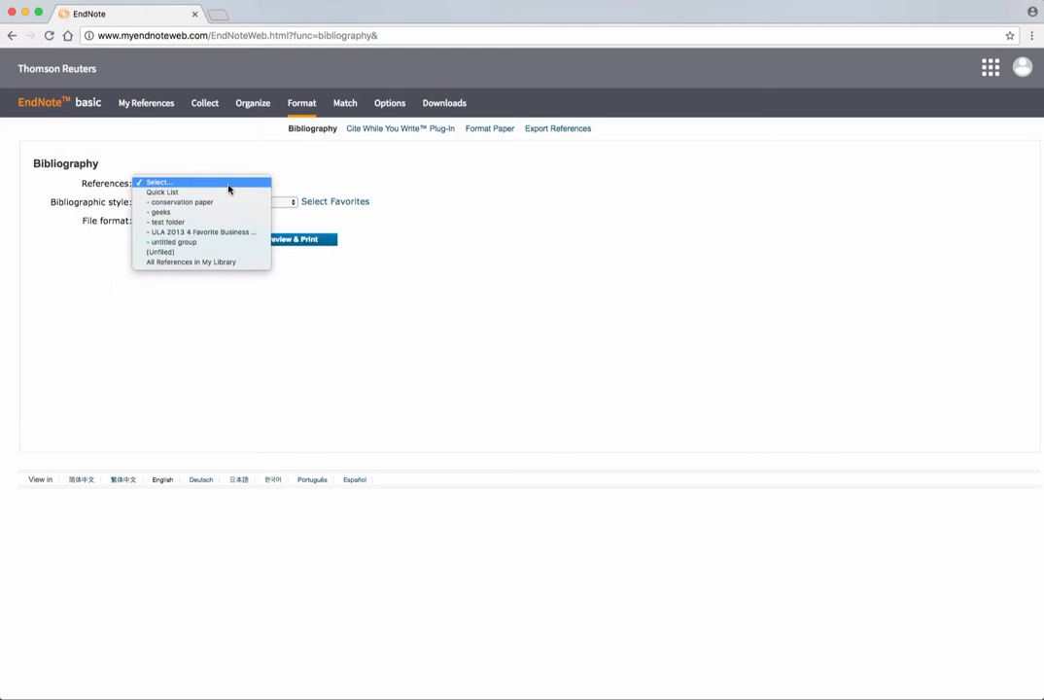
pyautogui.click(182, 223)
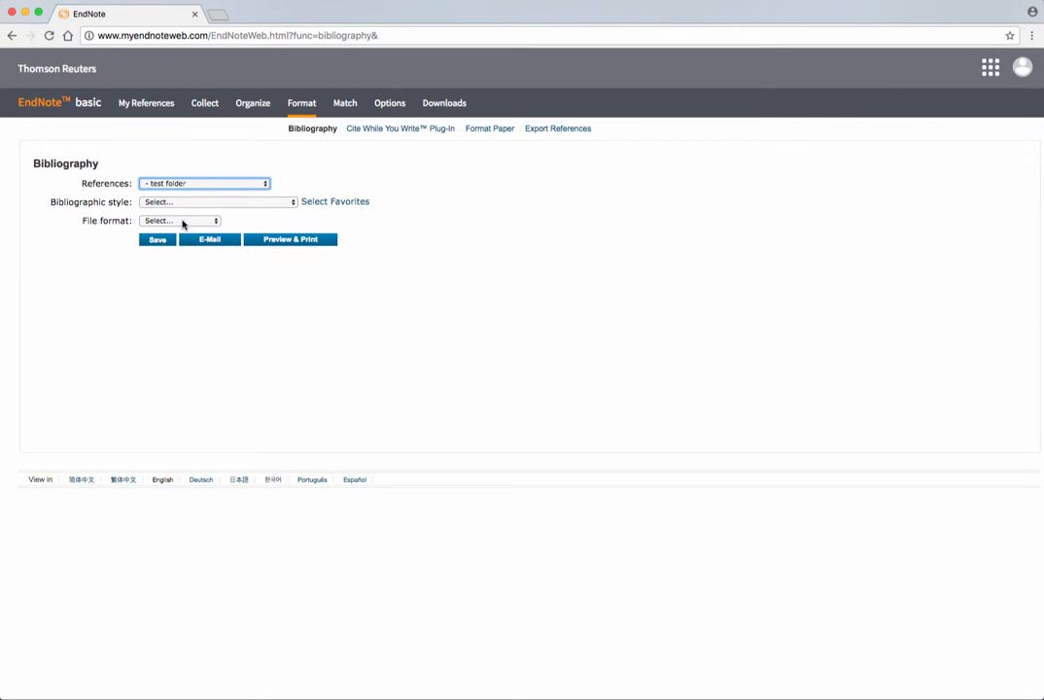
pyautogui.click(208, 203)
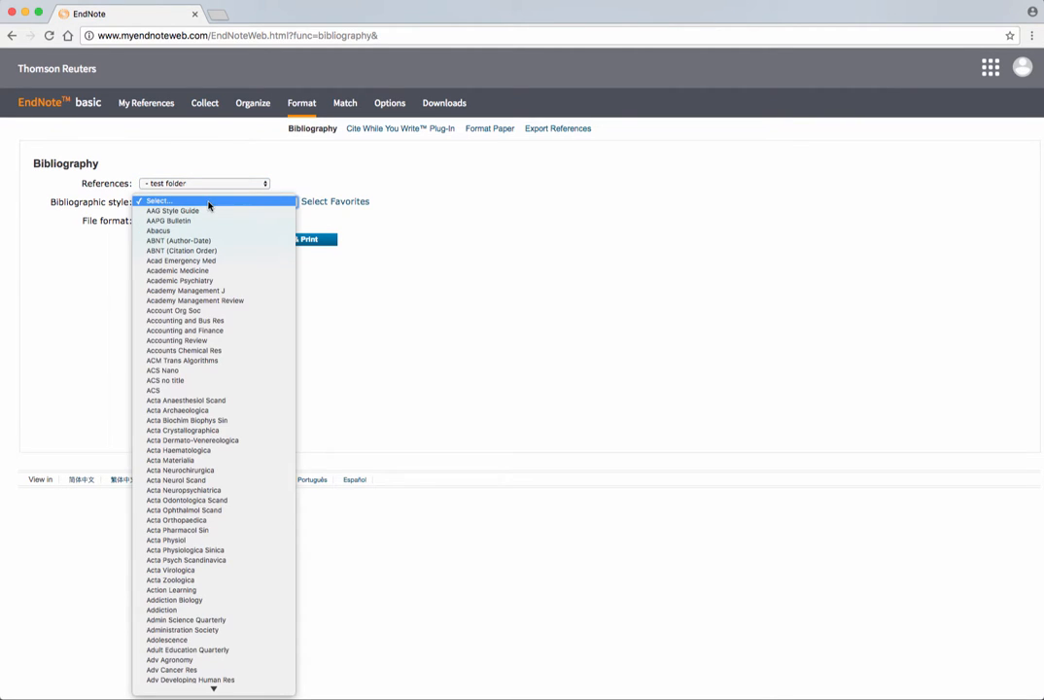
pyautogui.moveTo(214, 690)
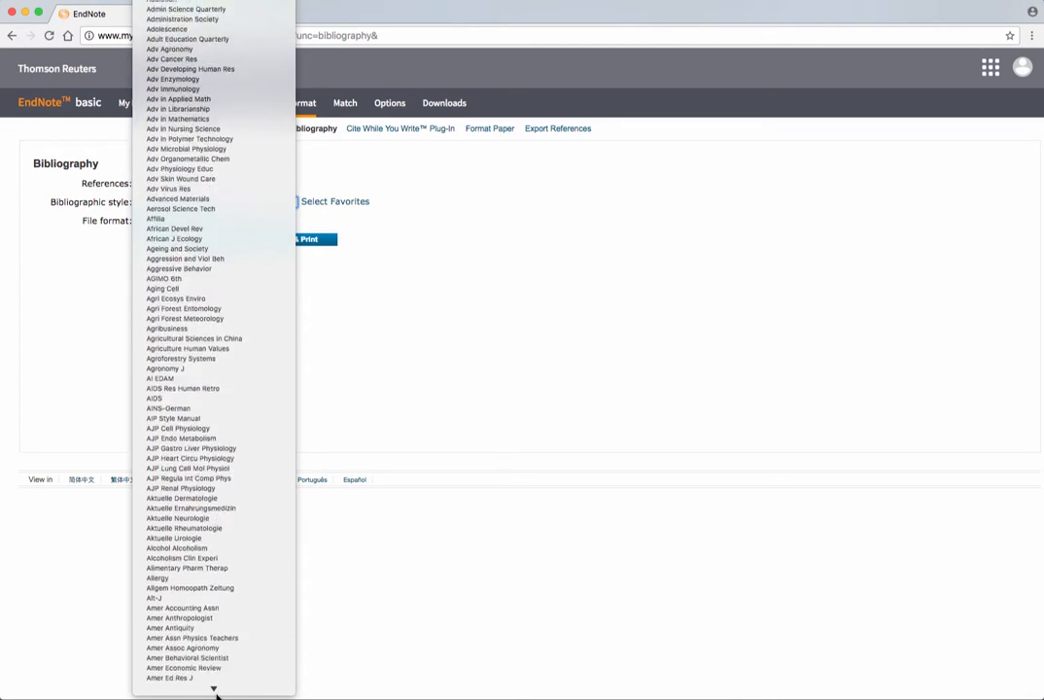
pyautogui.scroll(-10, 214, 573)
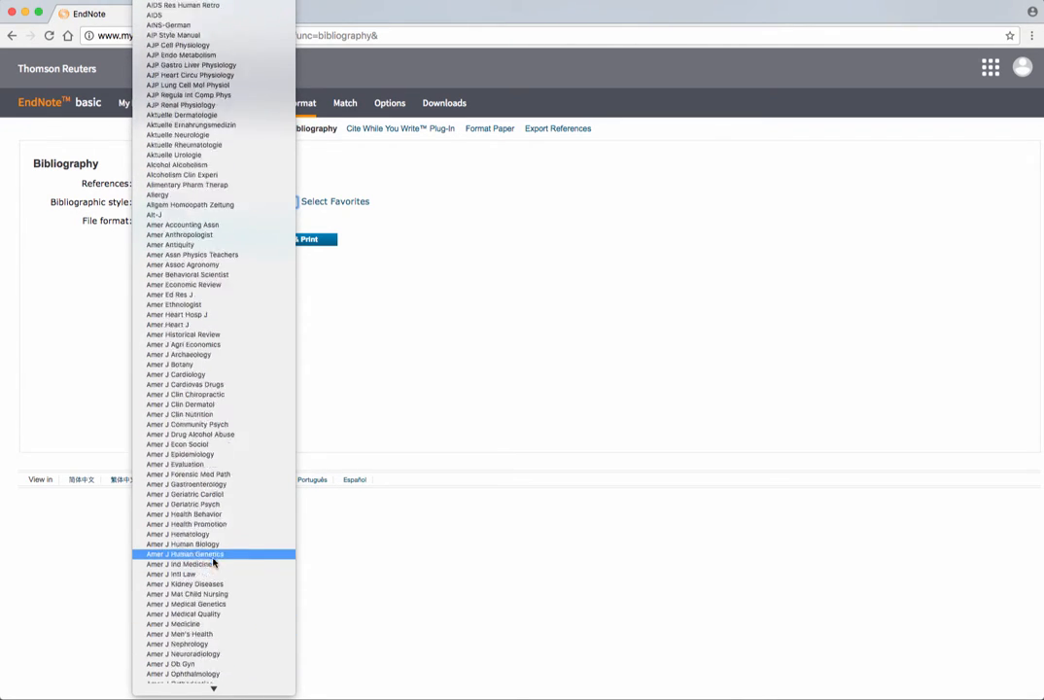
pyautogui.scroll(-20, 214, 561)
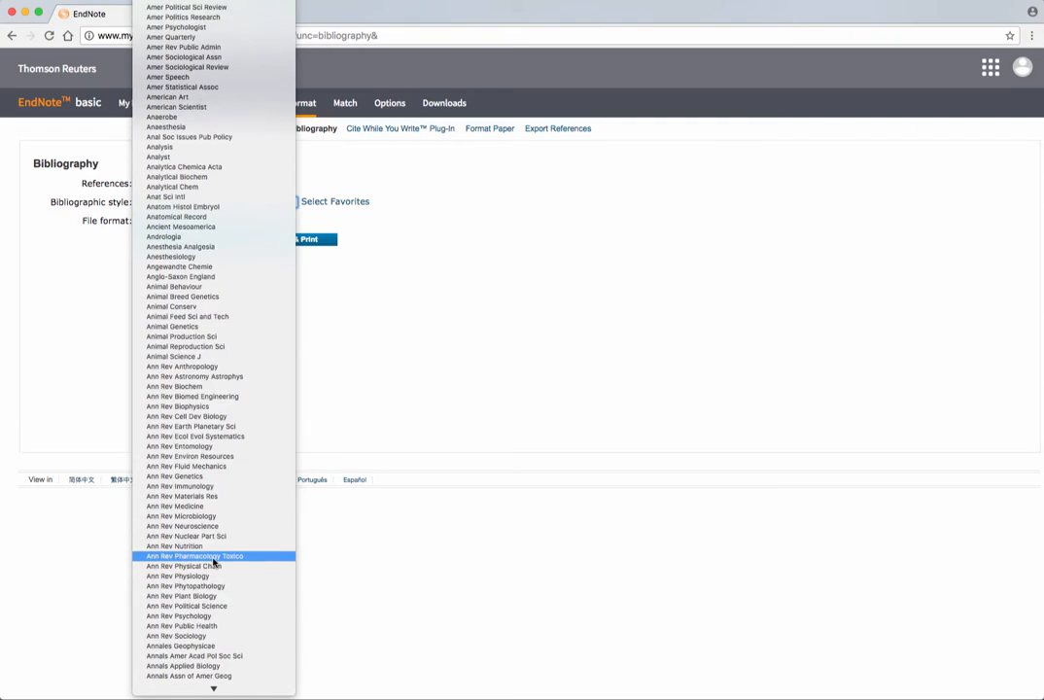
pyautogui.scroll(-20, 213, 561)
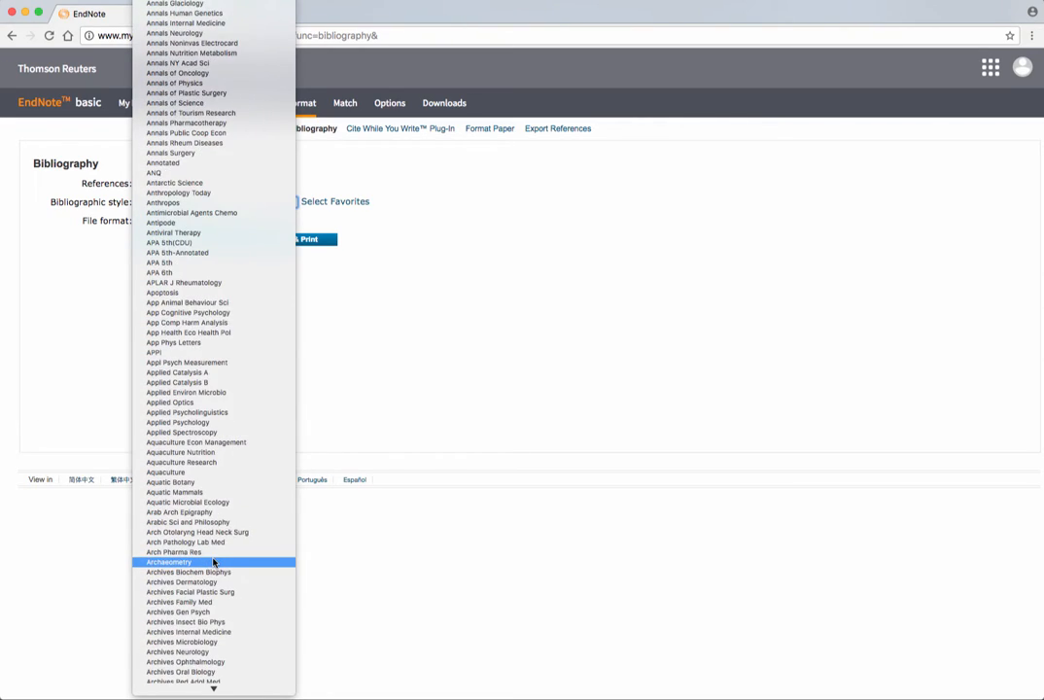
pyautogui.scroll(-7, 214, 561)
pyautogui.scroll(-6, 214, 561)
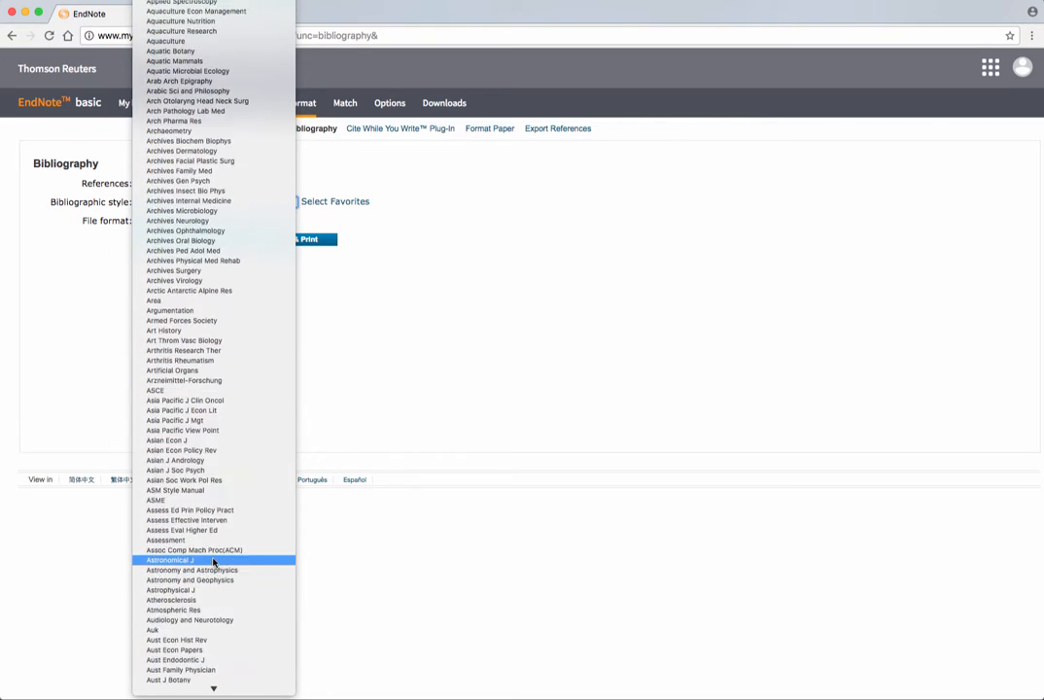
pyautogui.scroll(15, 214, 562)
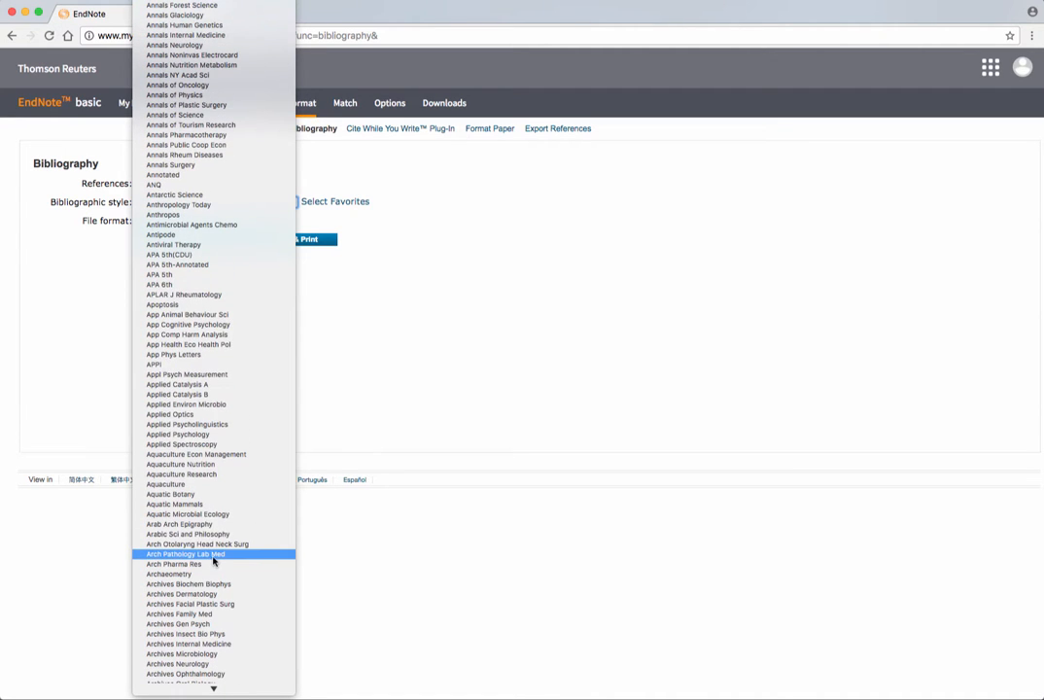
pyautogui.click(183, 285)
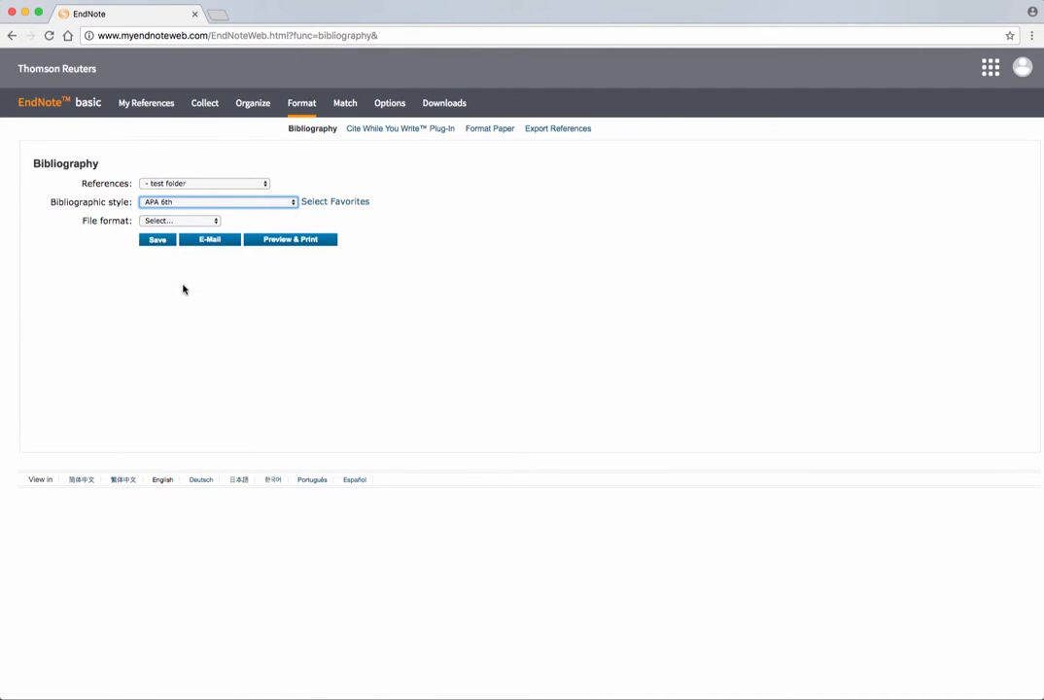
# - Choose RTF rich text file format and preview the bibliography
pyautogui.click(184, 223)
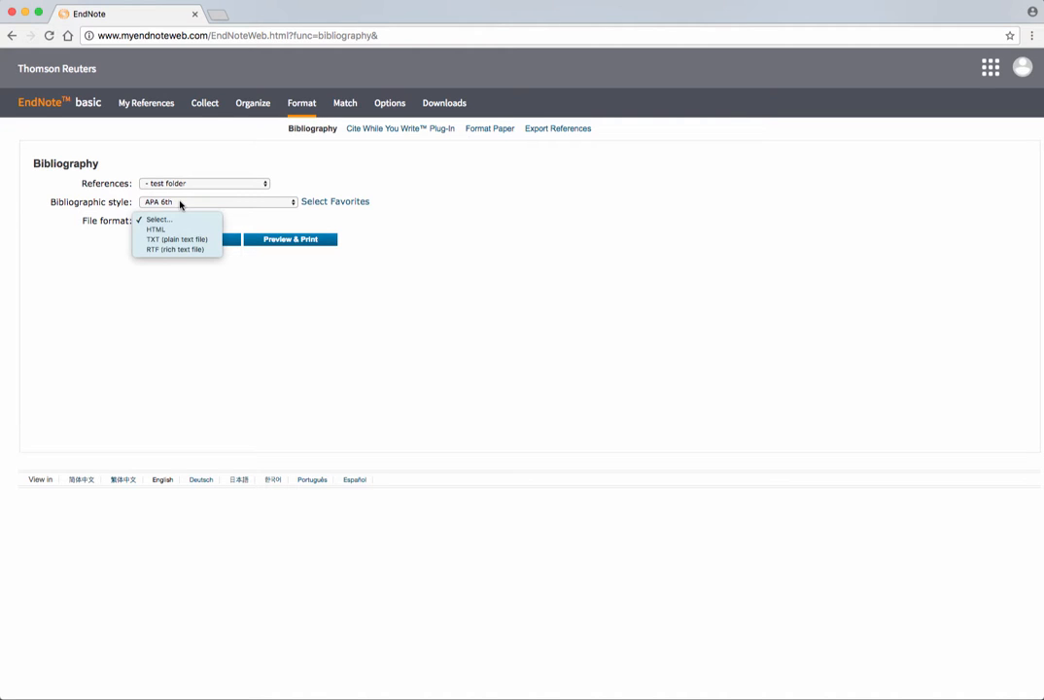
pyautogui.click(169, 250)
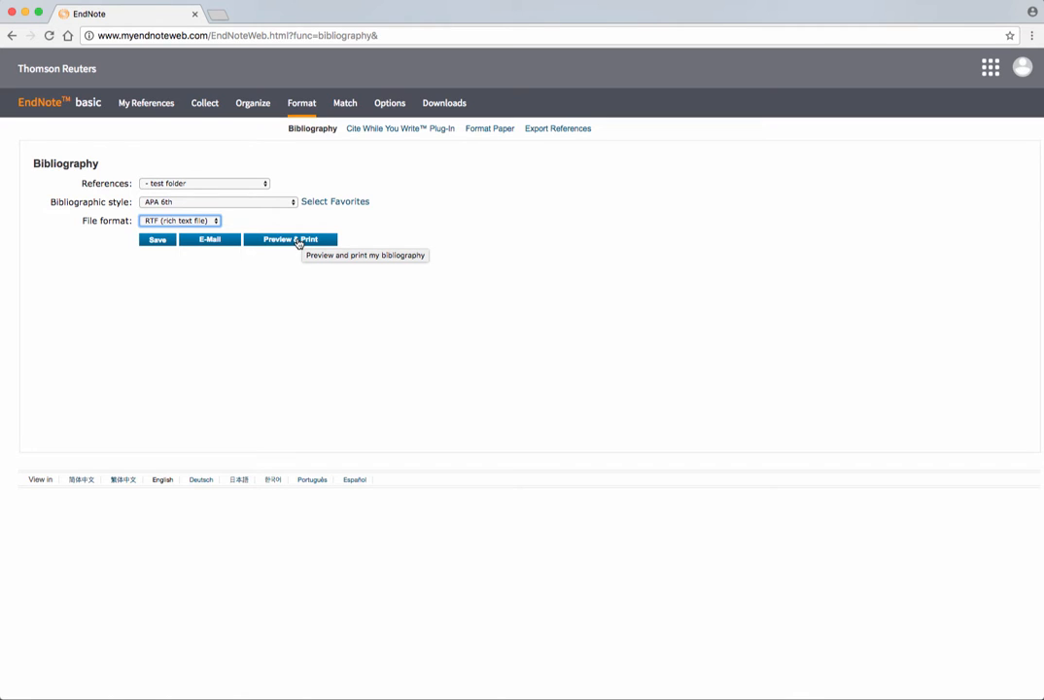
pyautogui.click(299, 242)
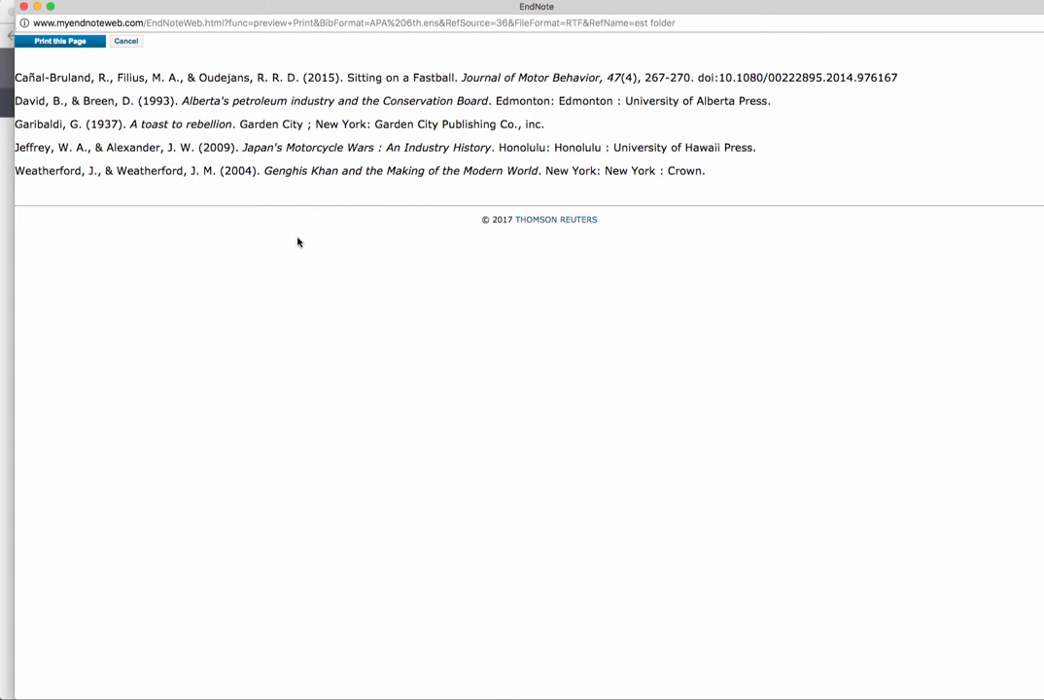
# - Reposition the preview, select titles like Fastball and Motorcycle Wars to check italics, then close it
pyautogui.doubleClick(225, 8)
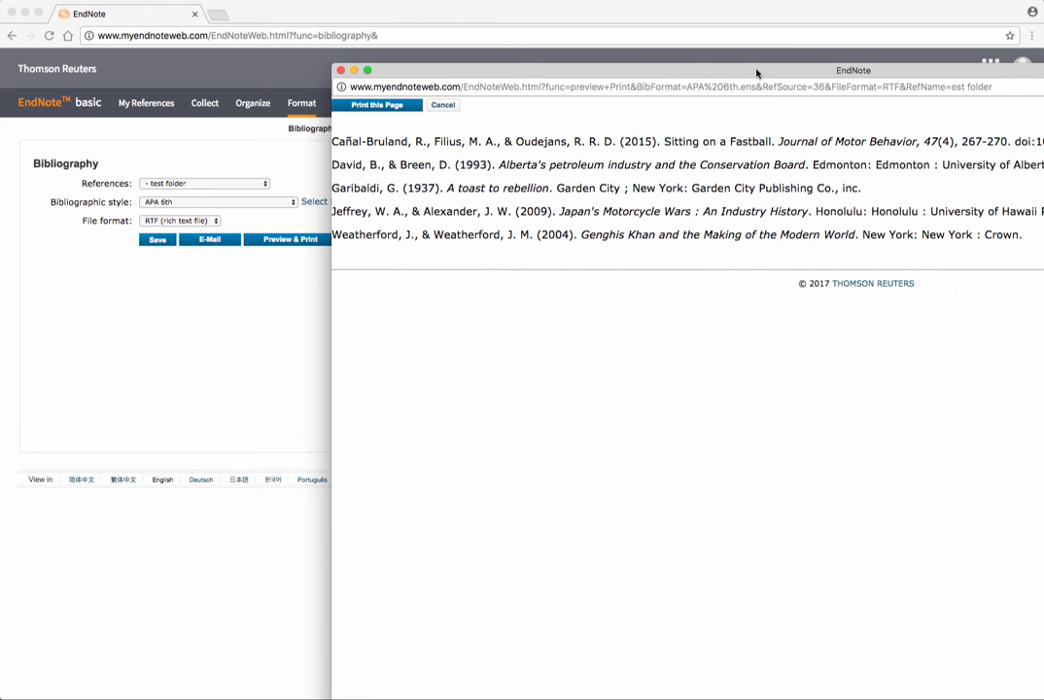
pyautogui.moveTo(758, 76); pyautogui.dragTo(432, 14)
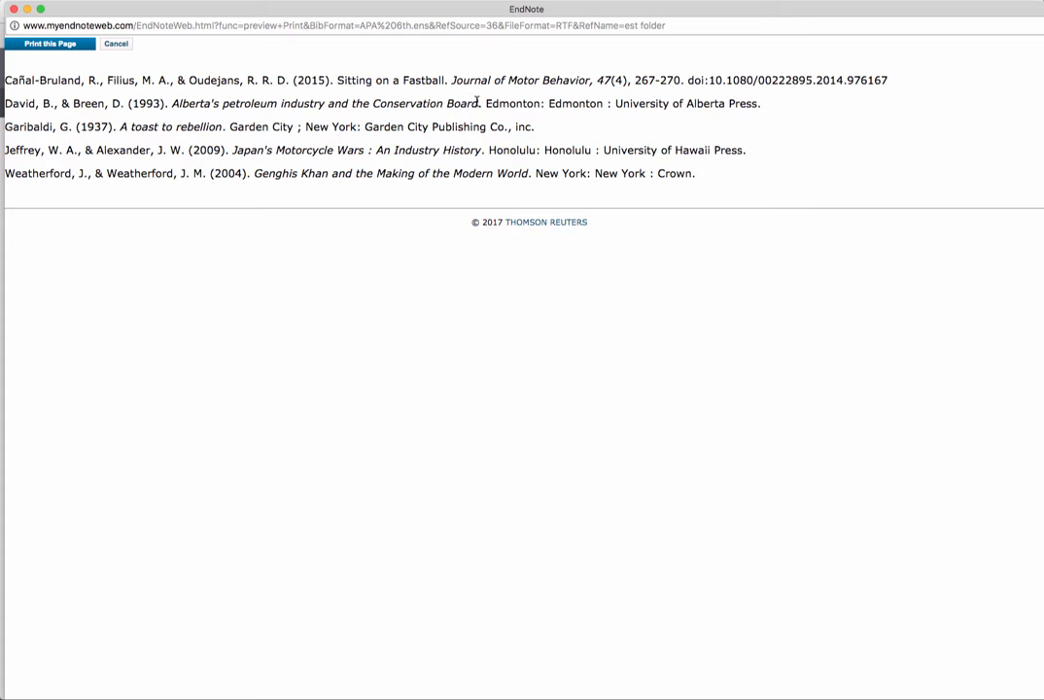
pyautogui.moveTo(477, 102); pyautogui.dragTo(172, 103)
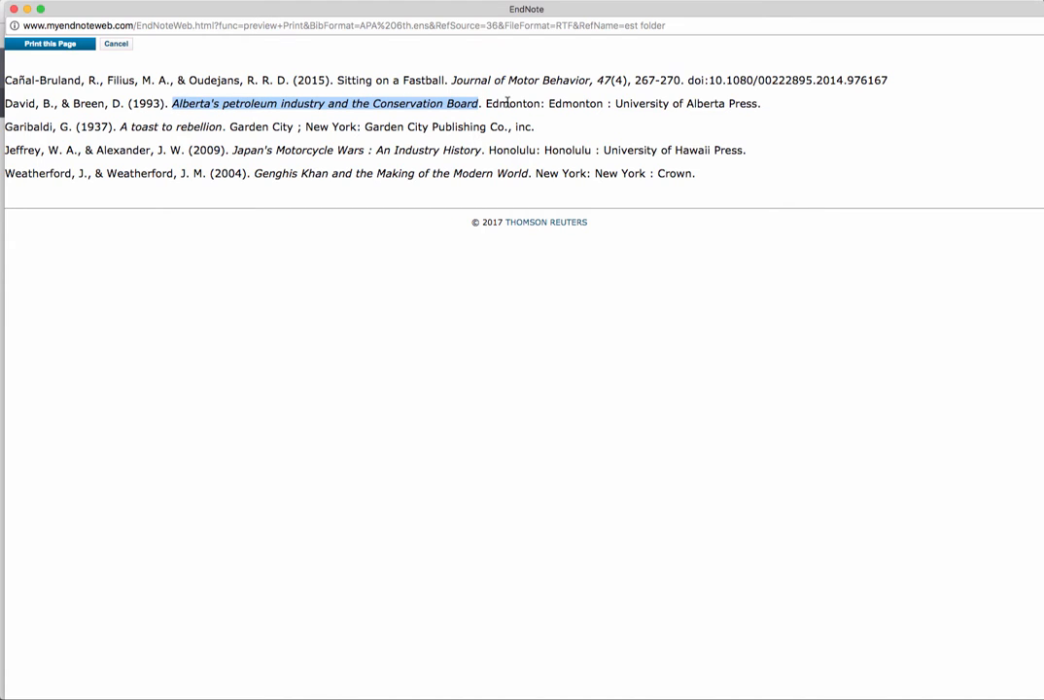
pyautogui.moveTo(444, 79); pyautogui.dragTo(409, 80)
pyautogui.click(402, 80)
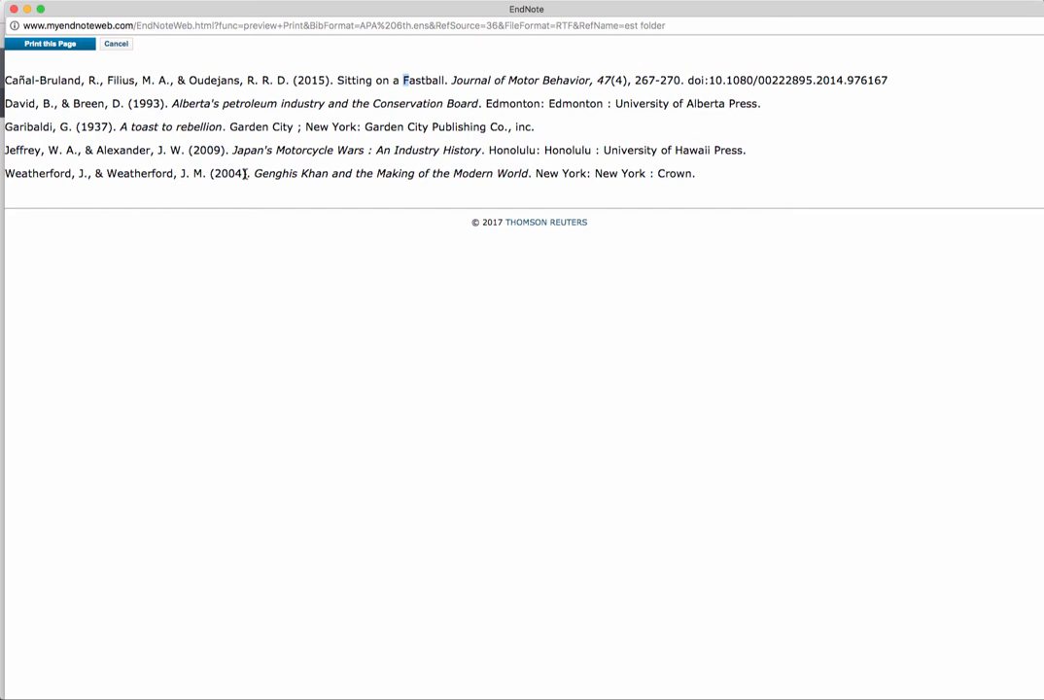
pyautogui.moveTo(364, 149); pyautogui.dragTo(284, 149)
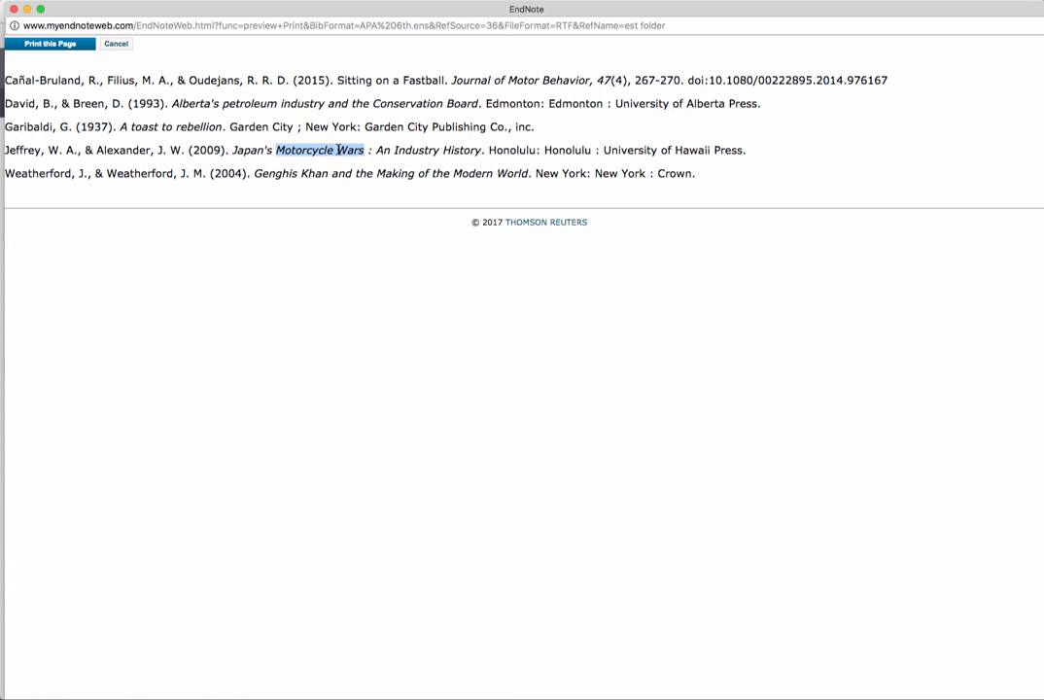
pyautogui.click(214, 26)
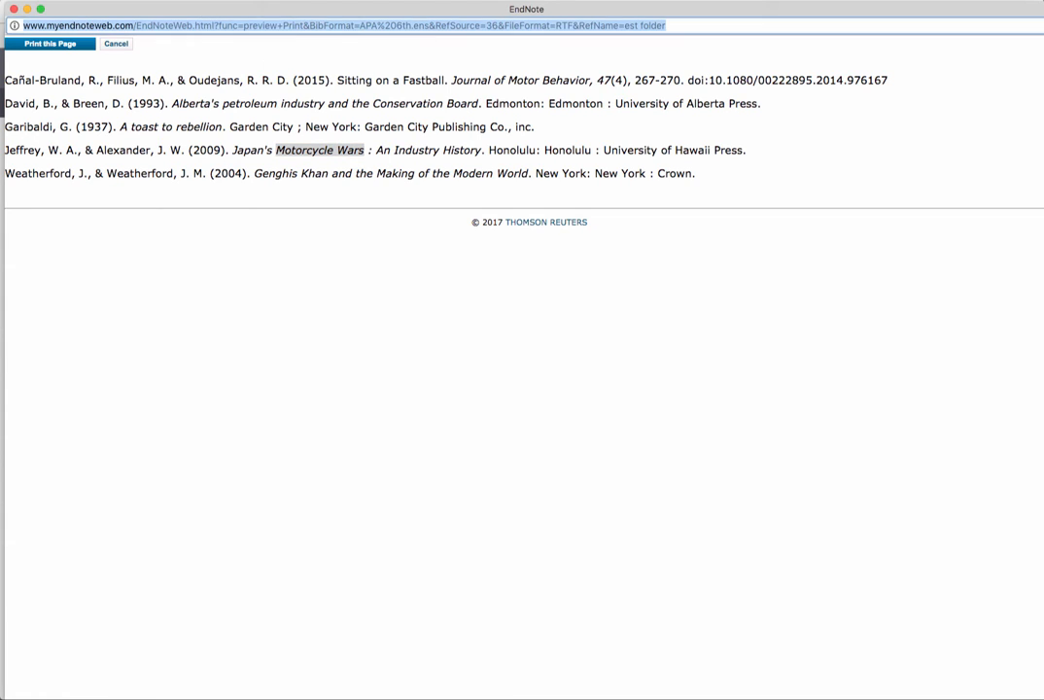
pyautogui.press('super+w')
# - Type an e-mail address over the selected page address in the browser
pyautogui.click(197, 35)
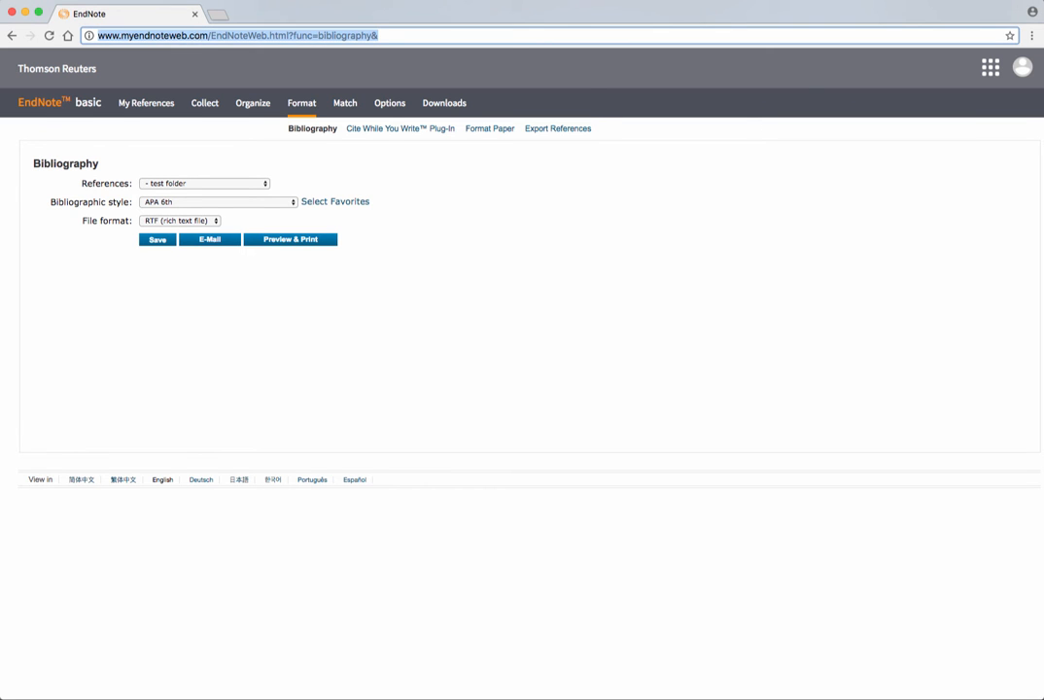
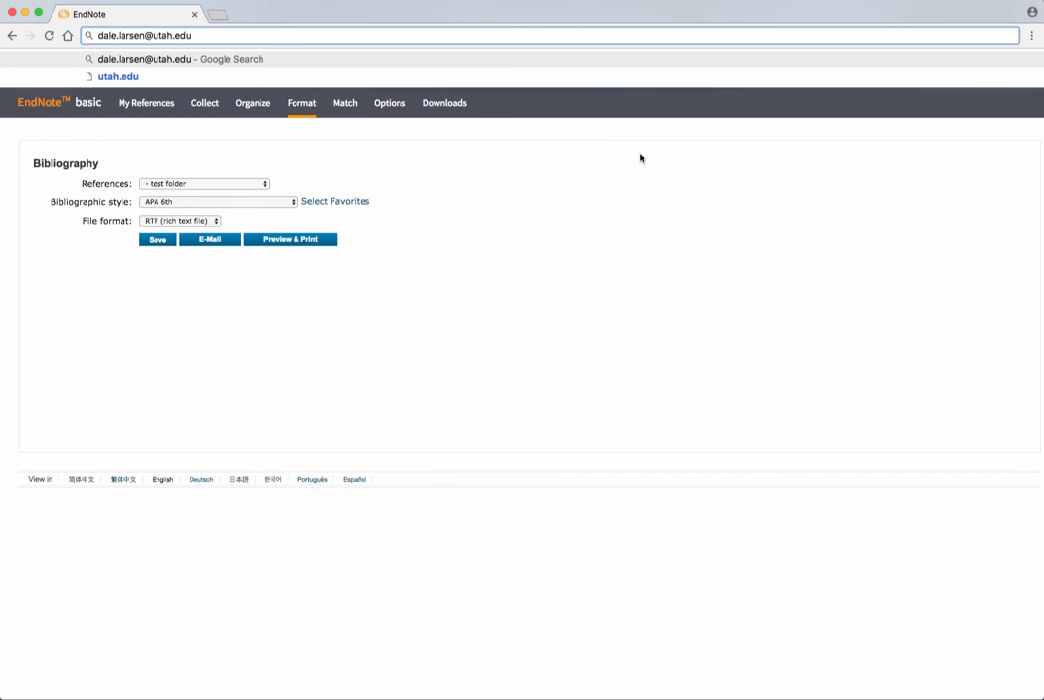
pyautogui.click(959, 0)
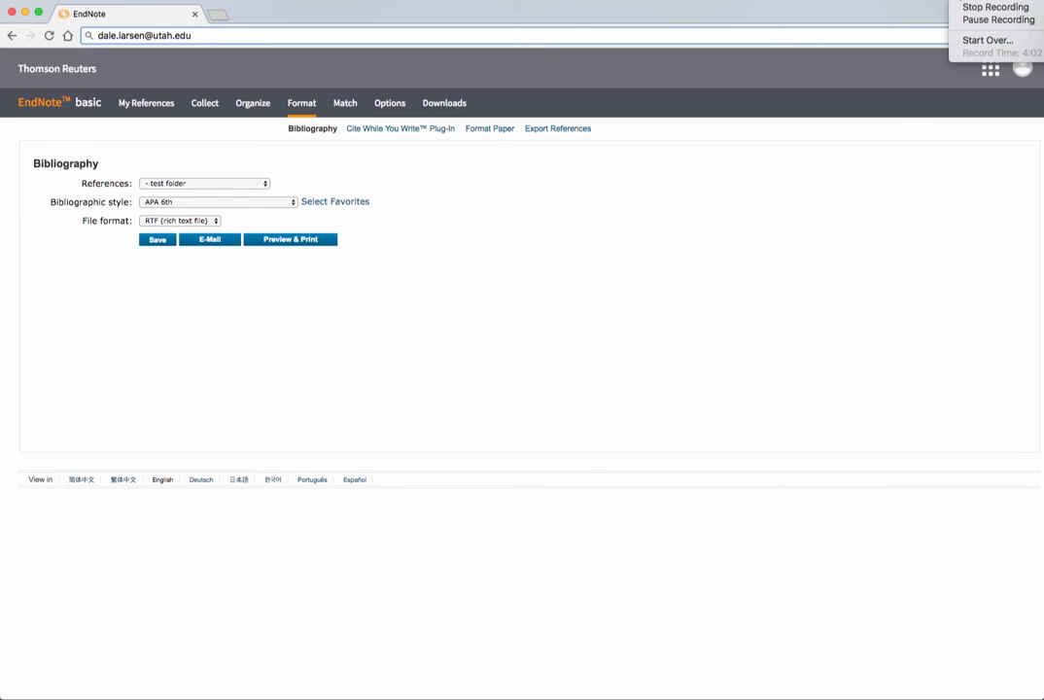